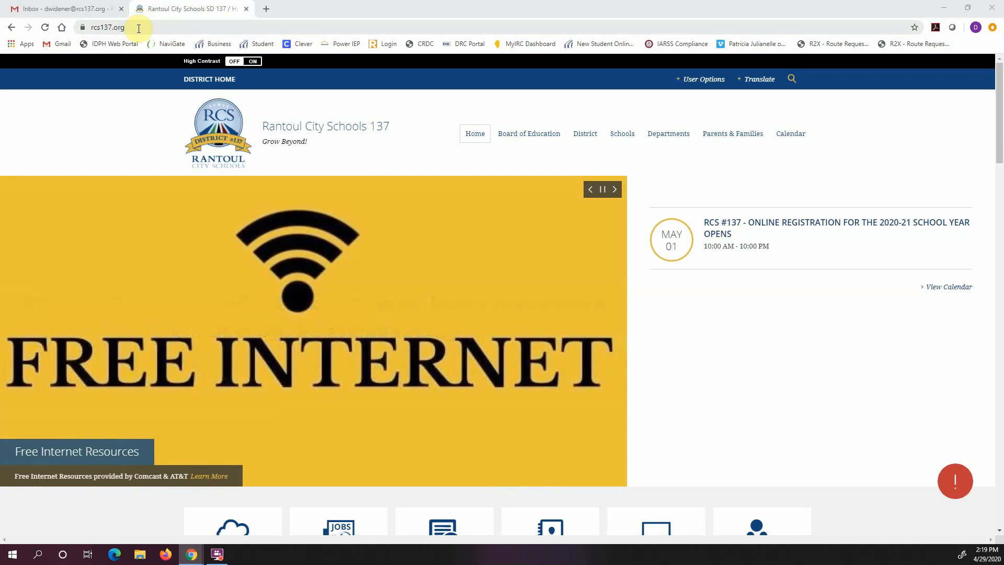
# Scroll down the rcs137.org home page to reveal the quick-link tiles
pyautogui.scroll(-2, 472, 241)
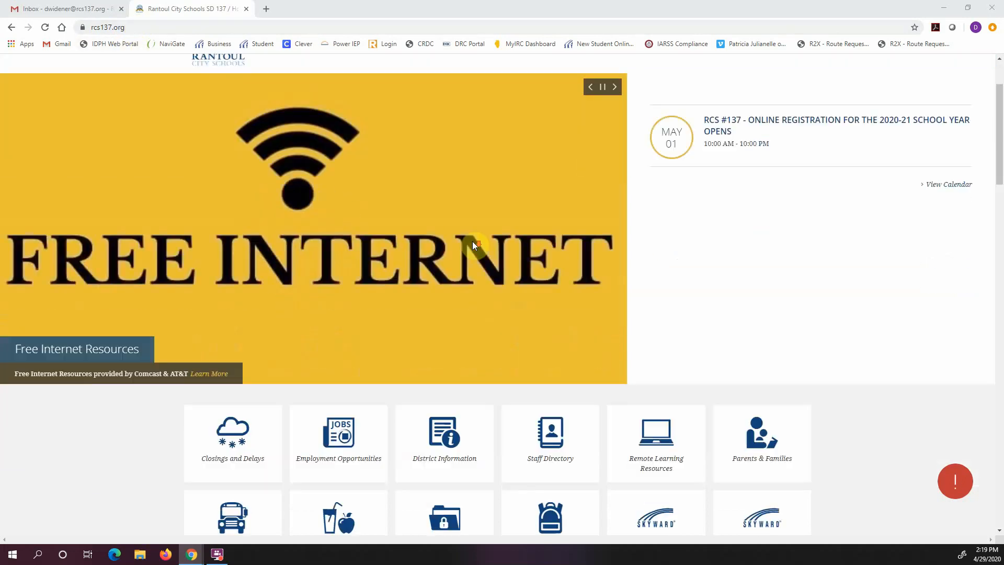
pyautogui.scroll(-1, 472, 241)
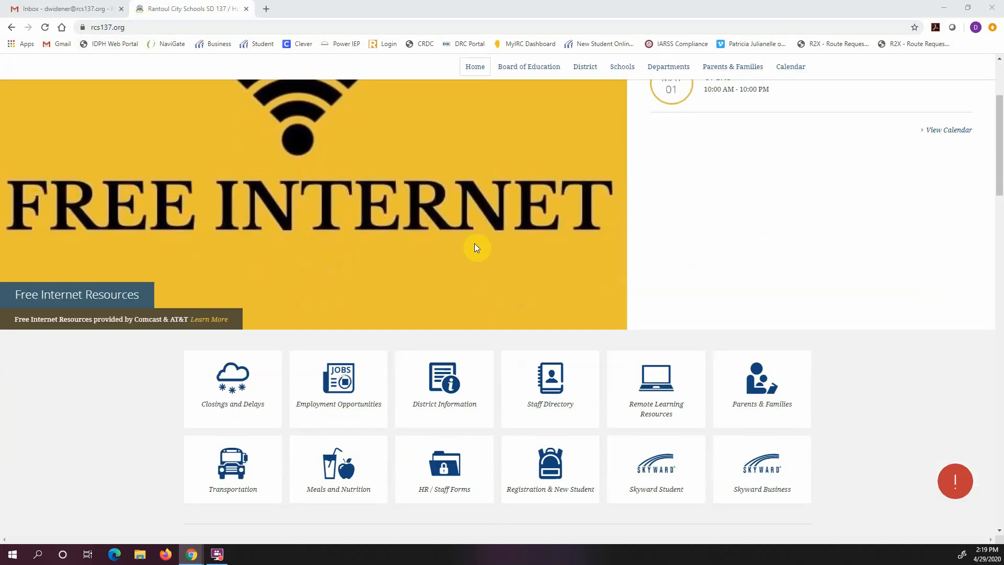
# Open Skyward Family Access from the Returning Students section of the Registration & New Student page
pyautogui.click(541, 493)
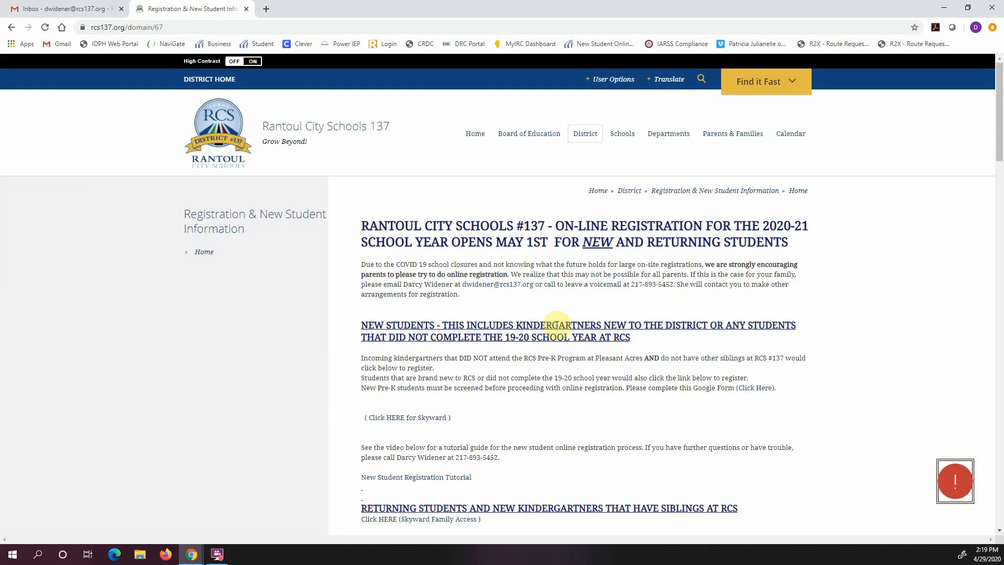
pyautogui.scroll(-5, 557, 325)
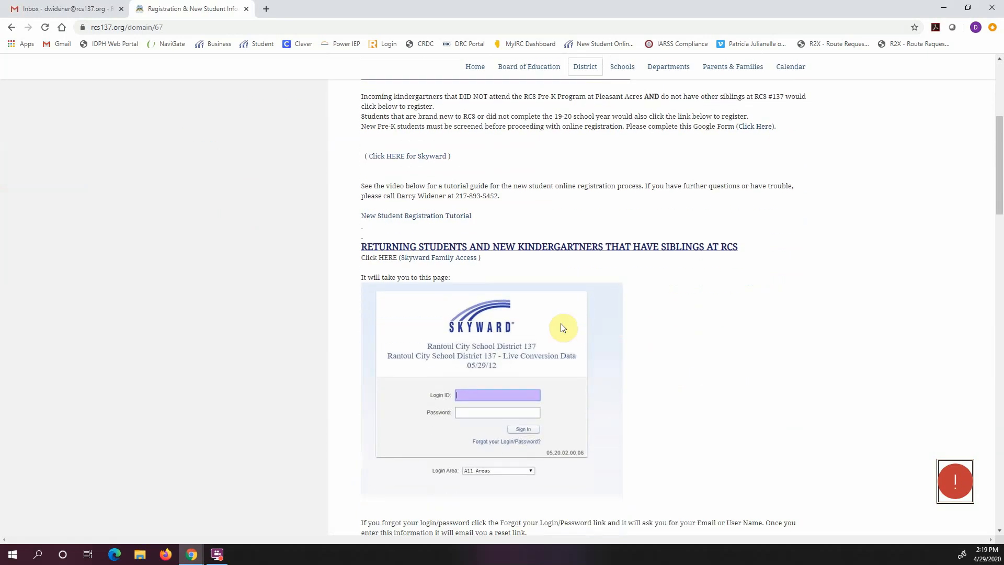
pyautogui.scroll(-3, 564, 328)
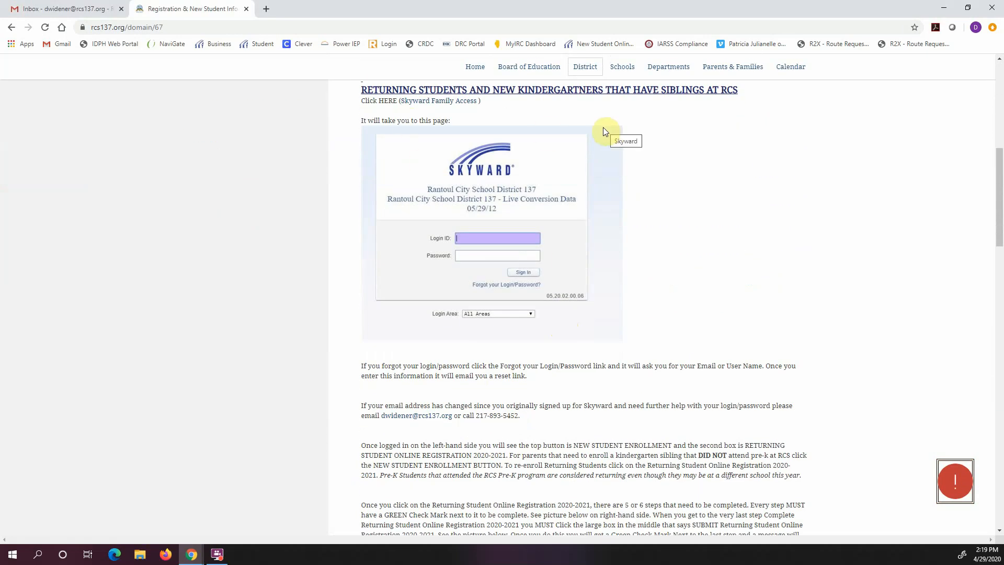
pyautogui.click(464, 104)
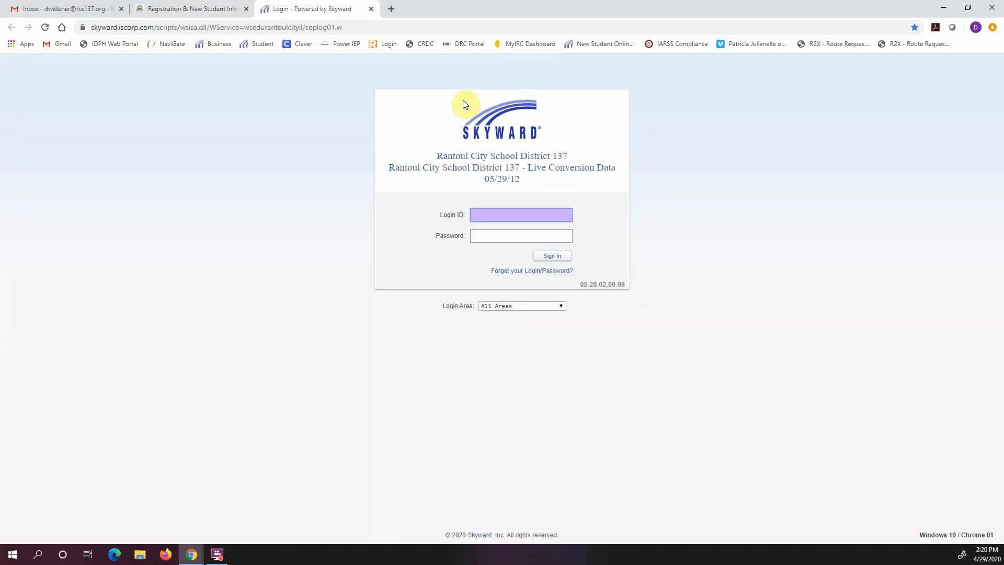
# Sign in to Family Access with the parent's login ID and password
pyautogui.press('Tab')
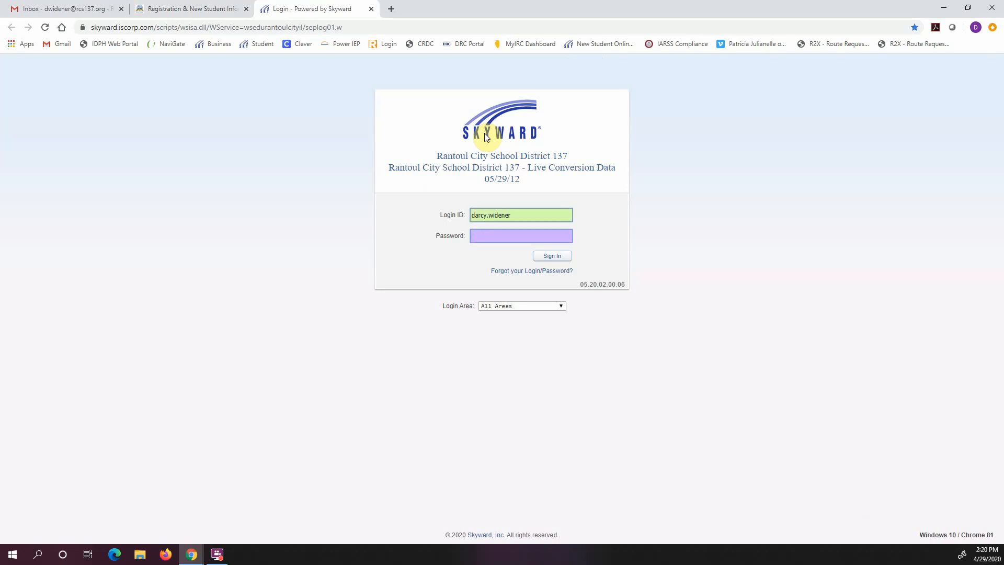
pyautogui.write('•')
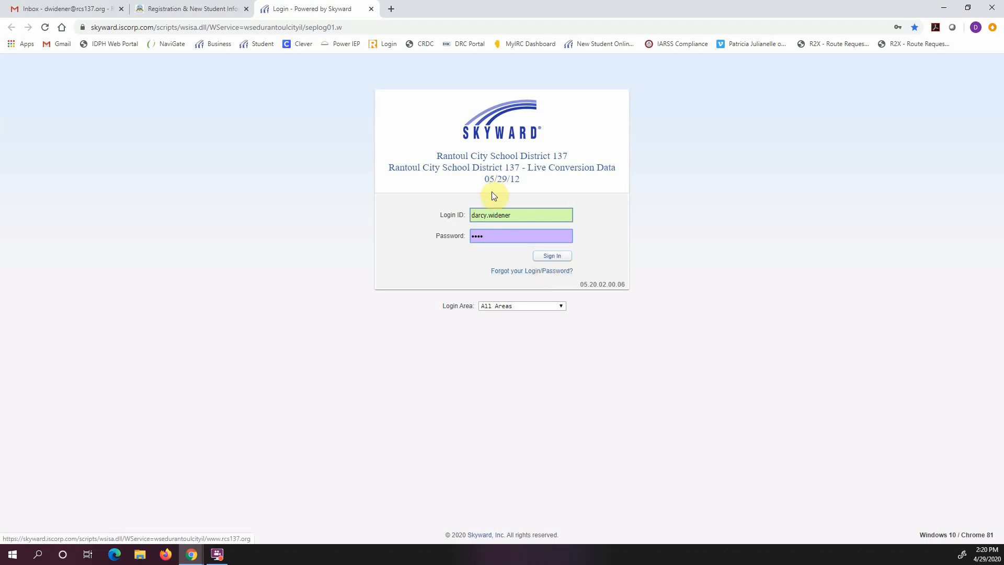
pyautogui.click(554, 256)
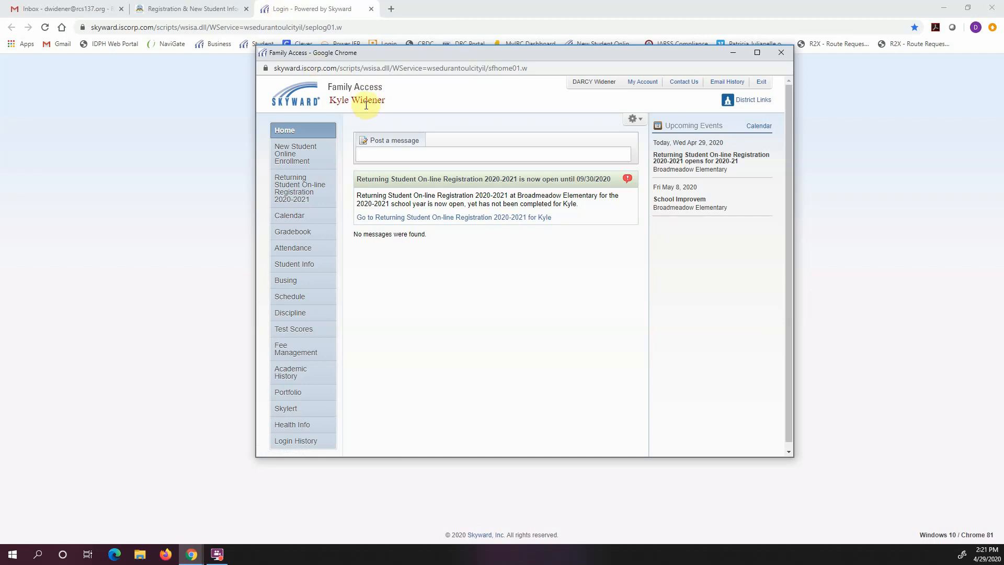
# Pick the student under Returning Student On-line Registration 2020-2021 in the left menu
pyautogui.click(295, 192)
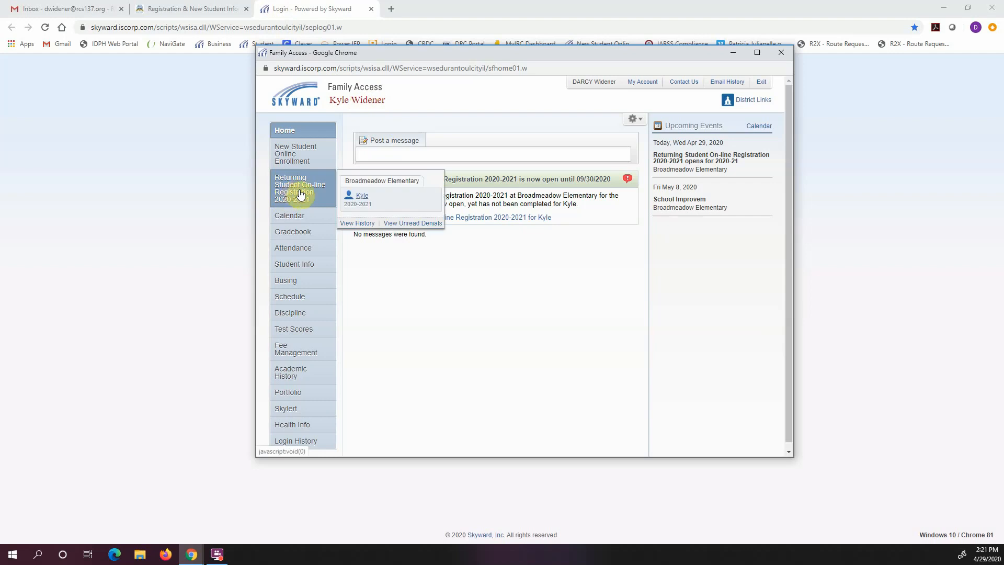
pyautogui.click(361, 198)
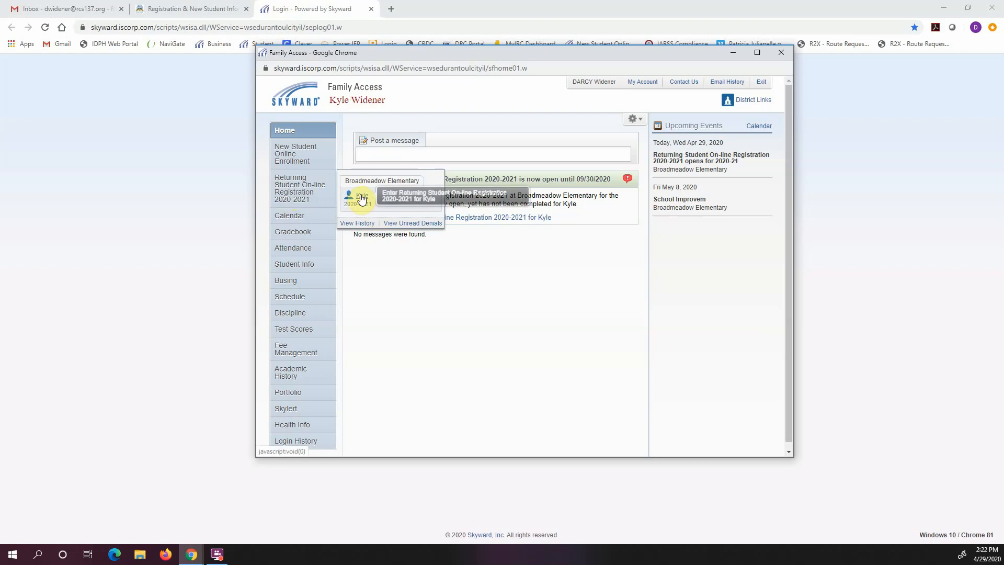
# Open the student's registration and mark Step 1a Student Information complete
pyautogui.click(362, 199)
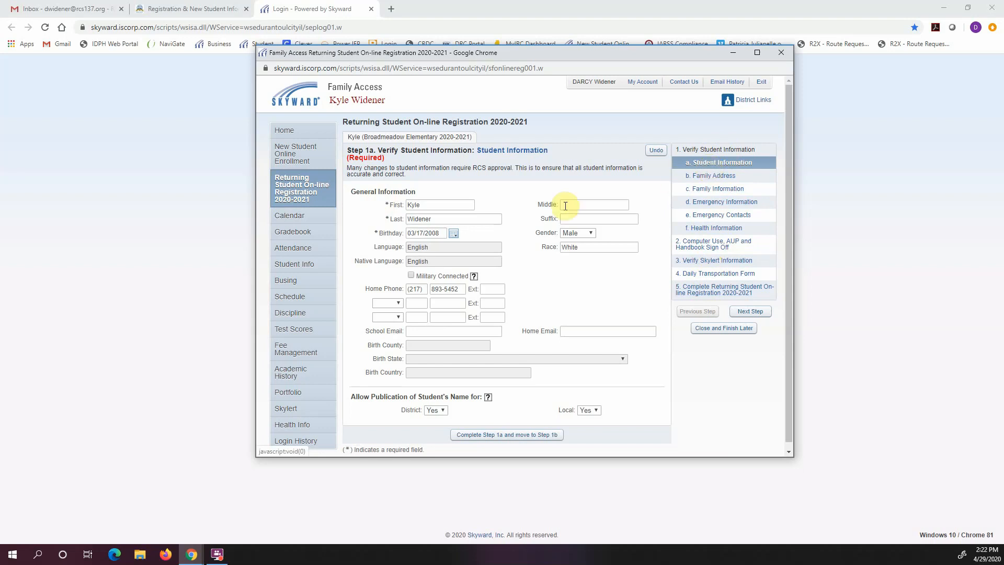
pyautogui.click(536, 436)
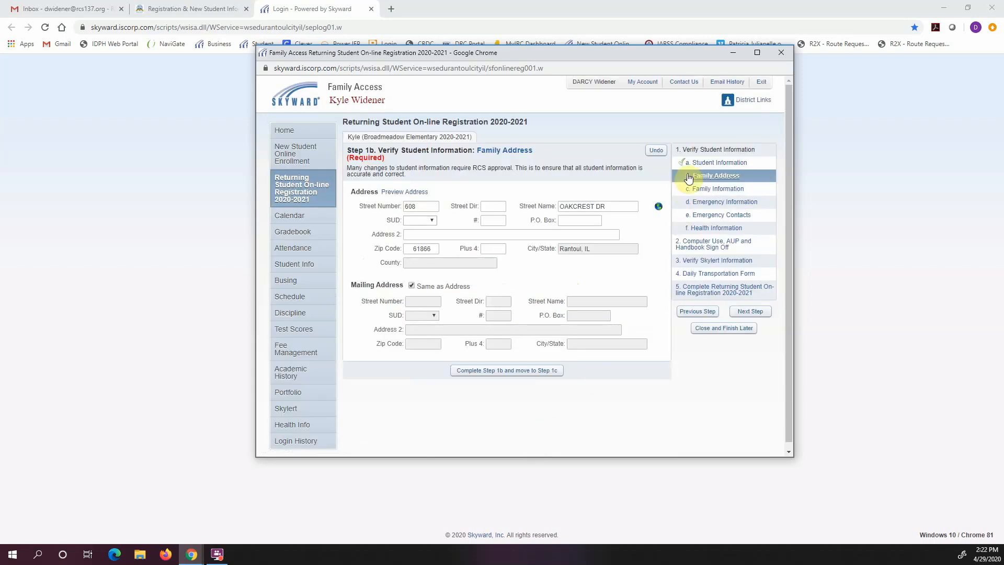
pyautogui.moveTo(681, 163)
pyautogui.doubleClick(418, 206)
pyautogui.press('Tab')
pyautogui.press('Tab')
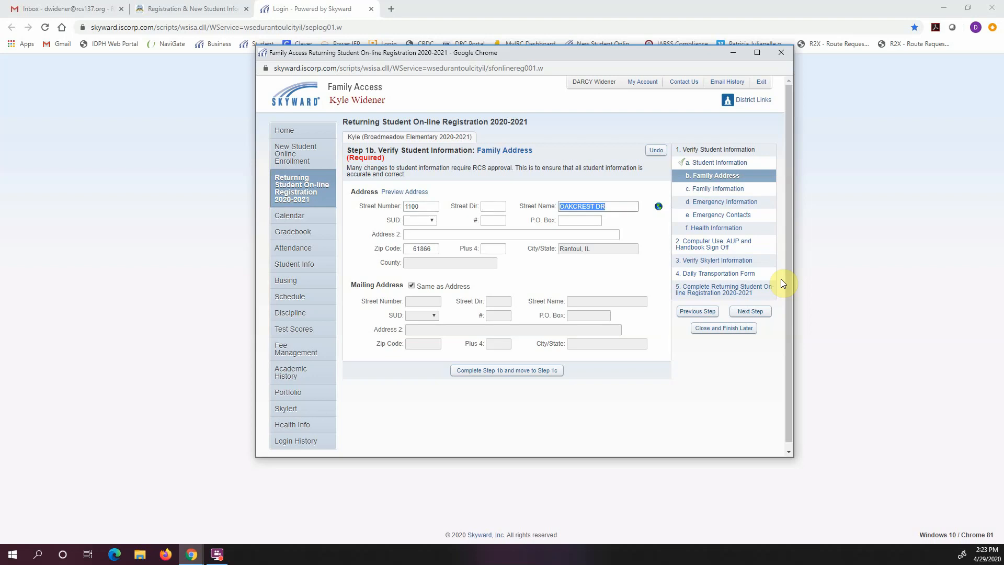
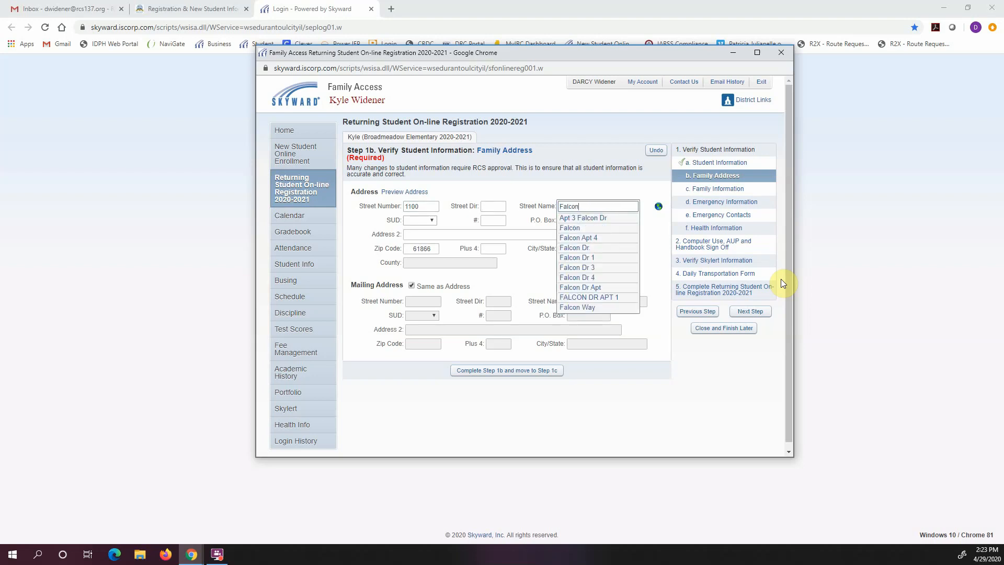
pyautogui.click(575, 248)
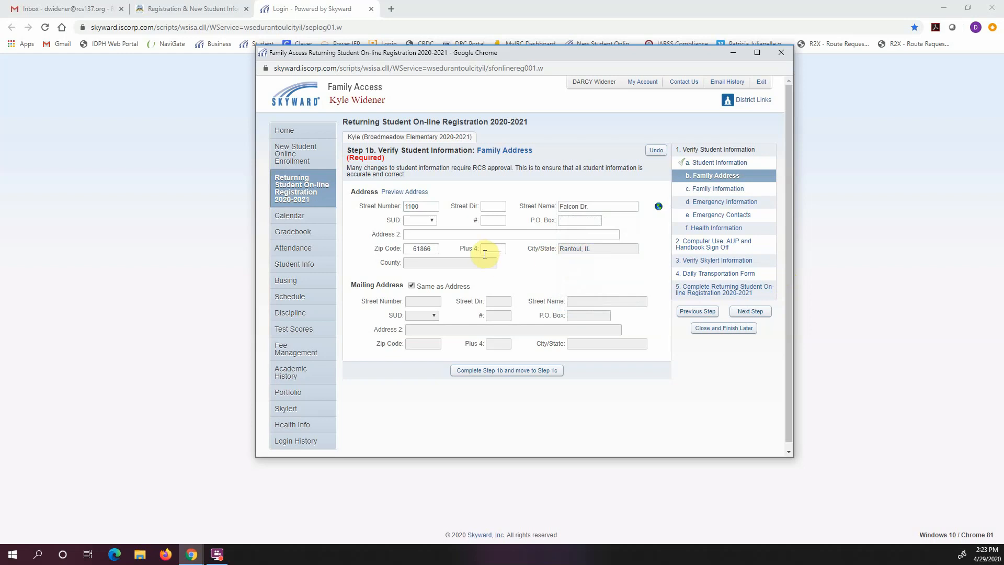
pyautogui.click(524, 371)
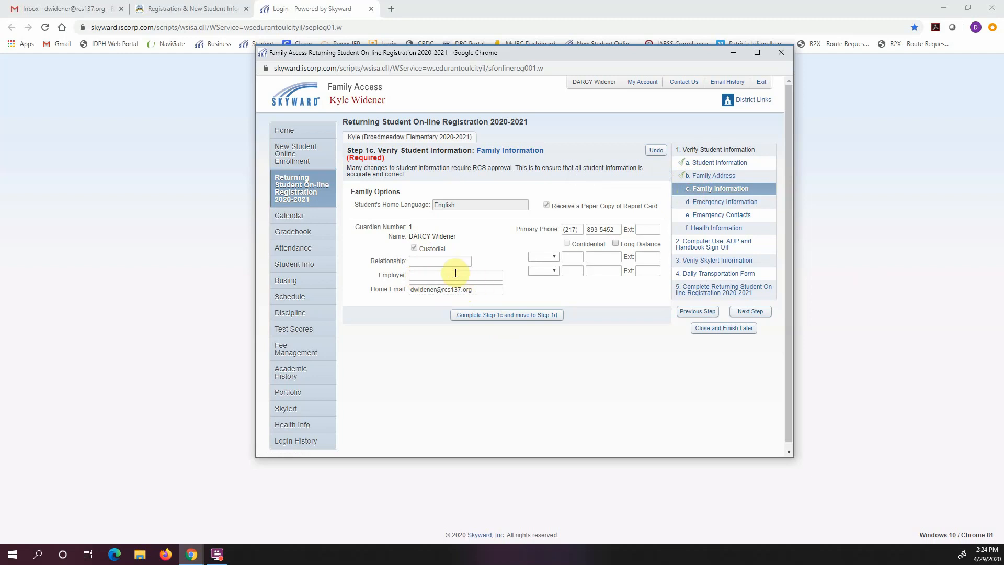
# Mark Step 1c Family Information complete without changes
pyautogui.click(480, 316)
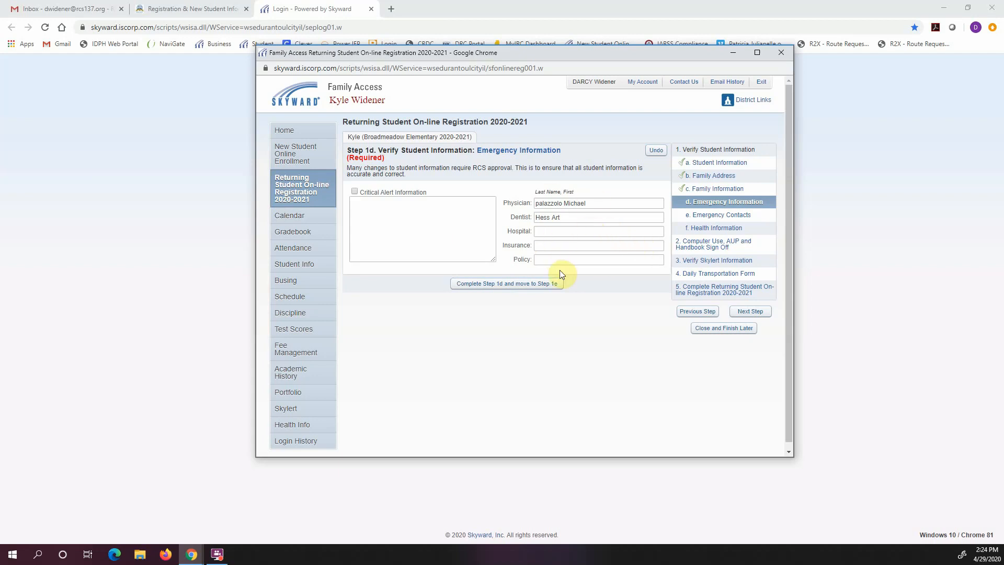
# Complete Step 1d, move emergency contact 2 ahead of contact 1, and complete Step 1e
pyautogui.click(488, 285)
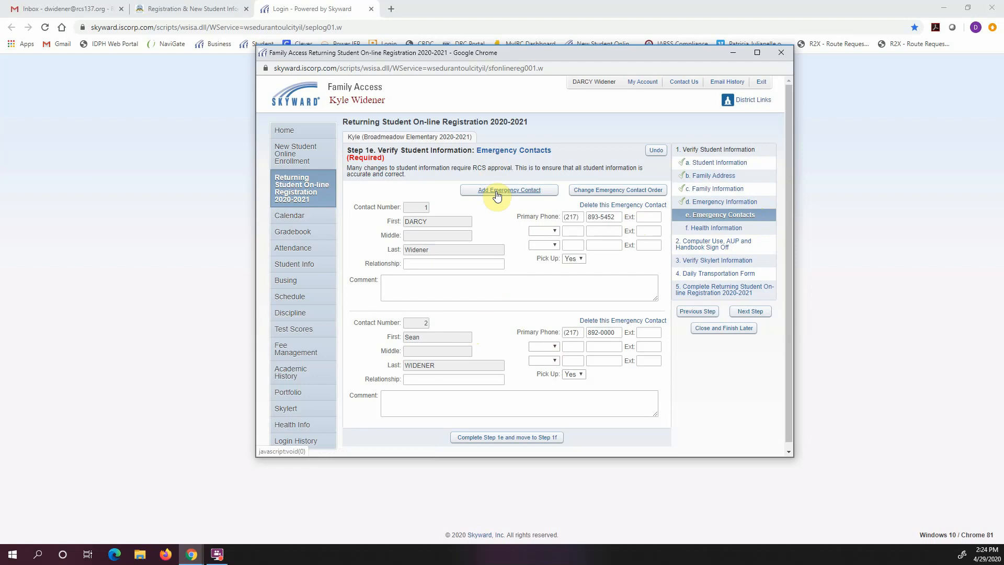
pyautogui.click(605, 191)
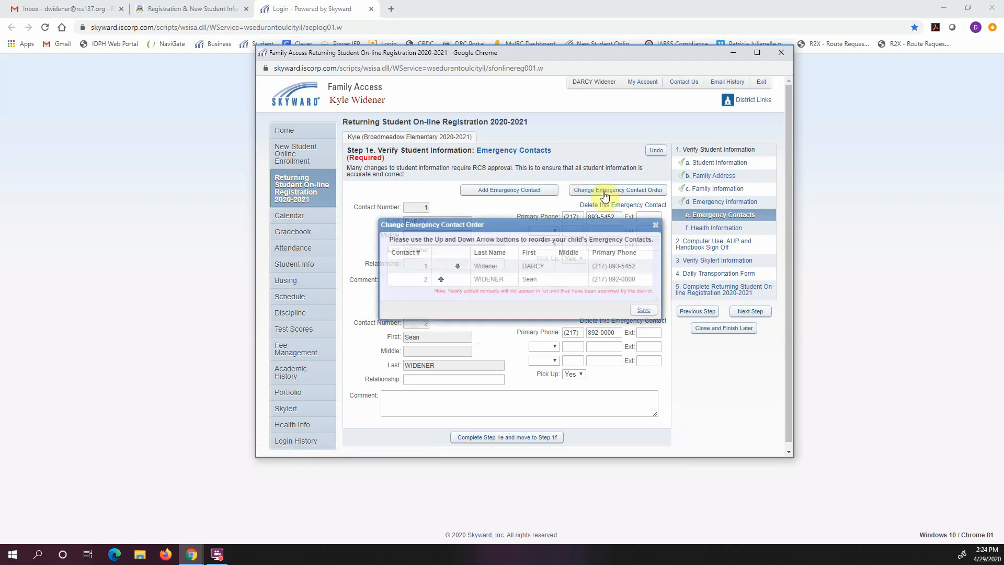
pyautogui.click(441, 281)
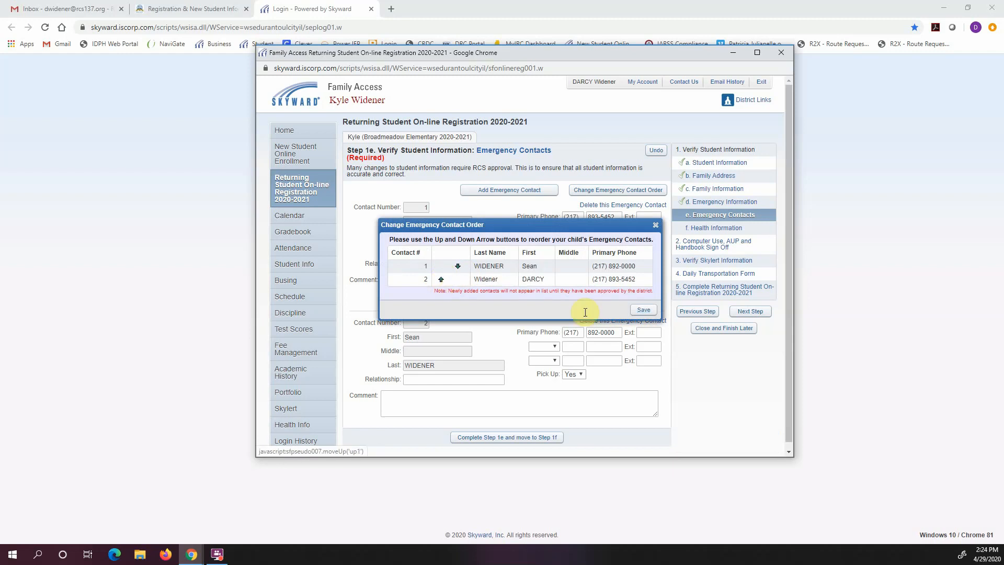
pyautogui.click(634, 311)
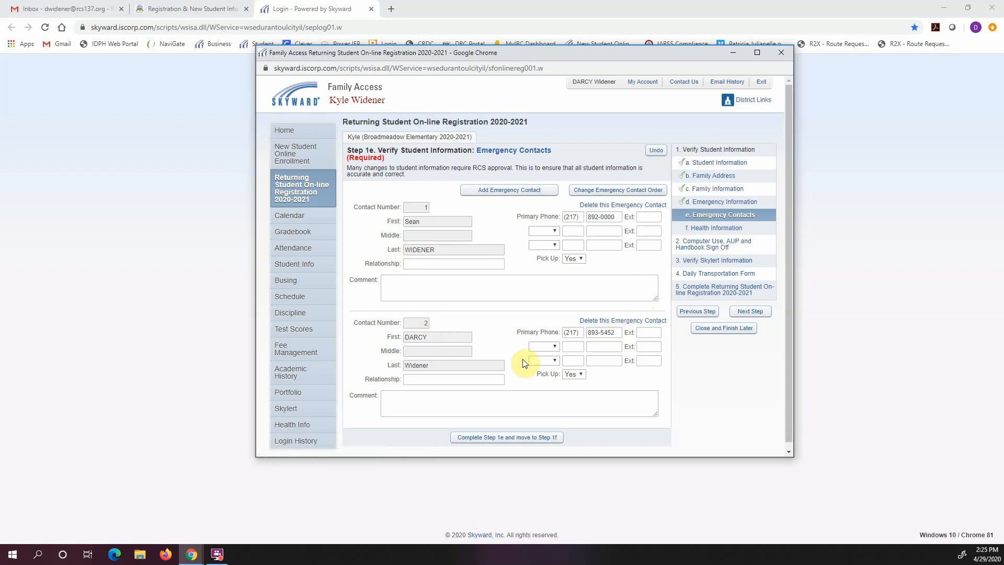
pyautogui.click(534, 437)
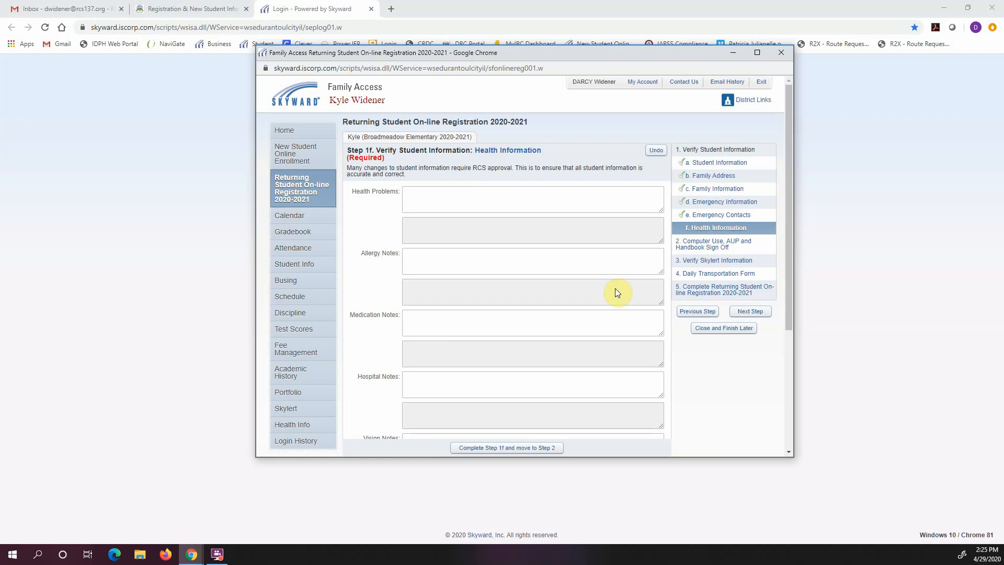
# Review the Health Information and complete Step 1f
pyautogui.scroll(-3, 571, 320)
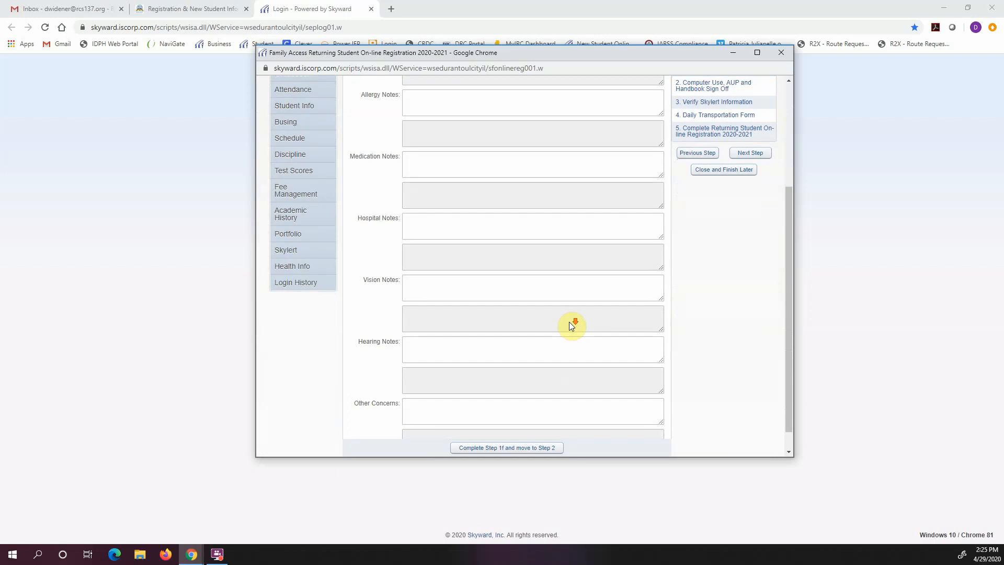
pyautogui.scroll(4, 570, 322)
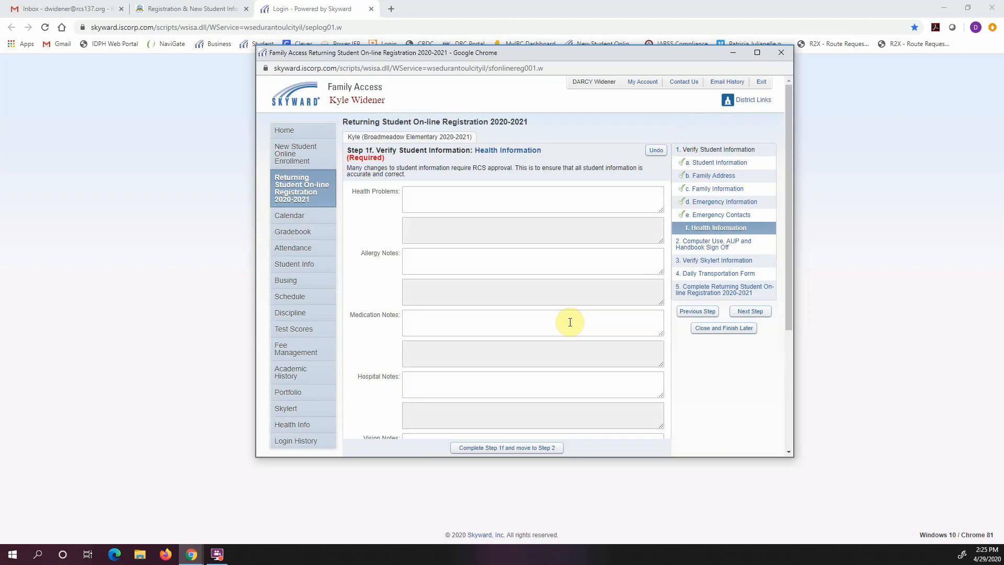
pyautogui.click(518, 449)
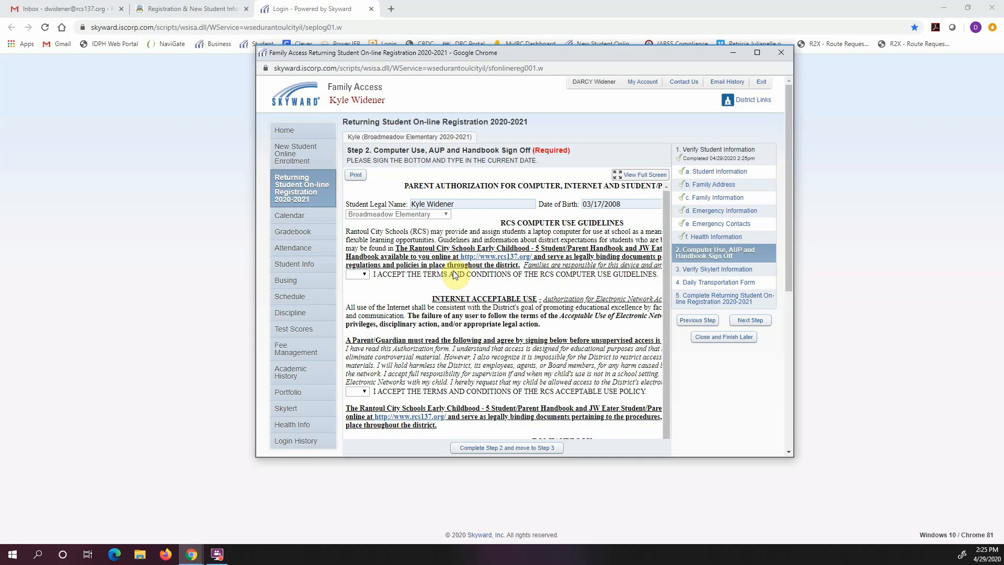
# Answer Yes to the computer use guidelines, acceptable use policy and handbook acknowledgement
pyautogui.click(365, 275)
pyautogui.click(359, 291)
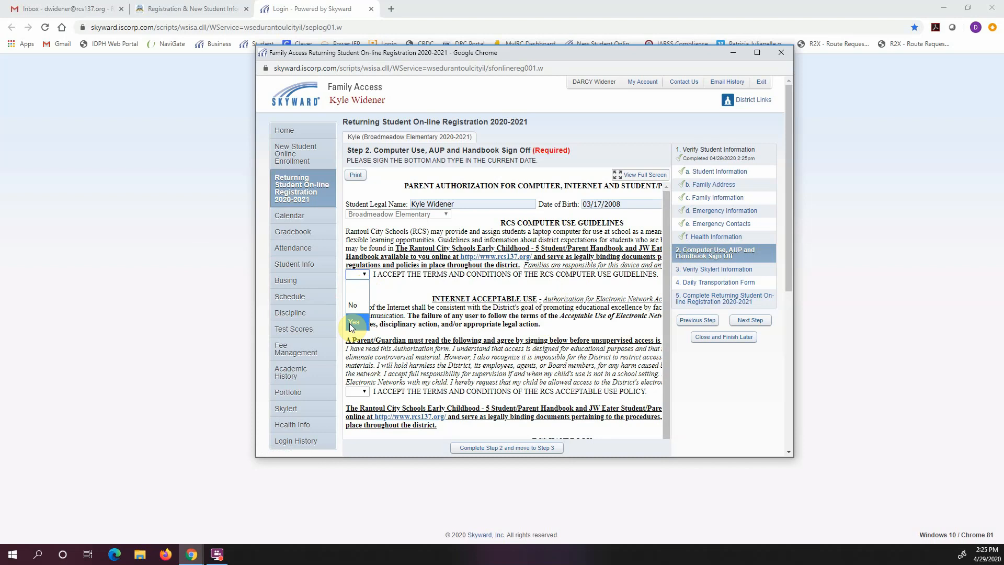
pyautogui.scroll(-1, 495, 314)
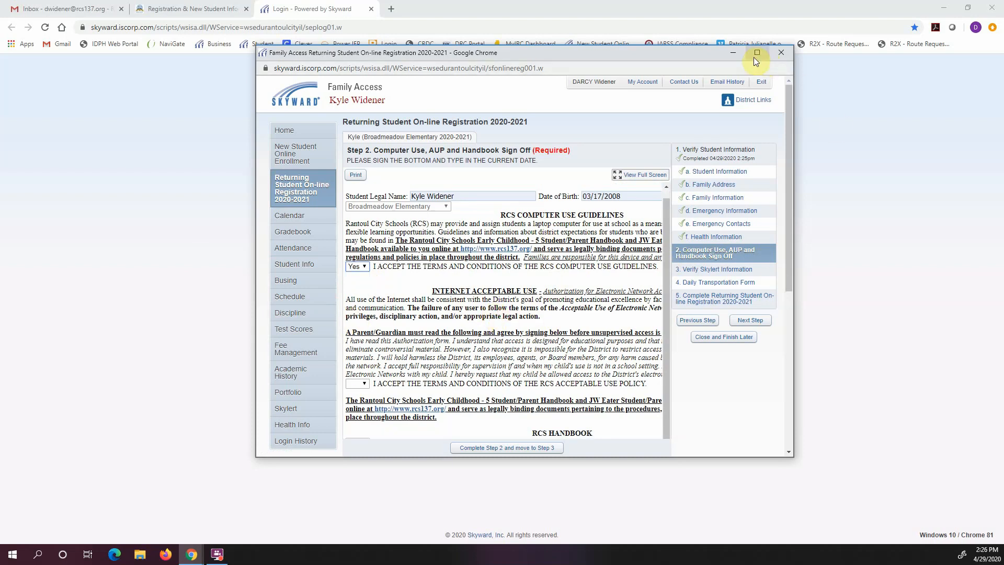
pyautogui.click(635, 180)
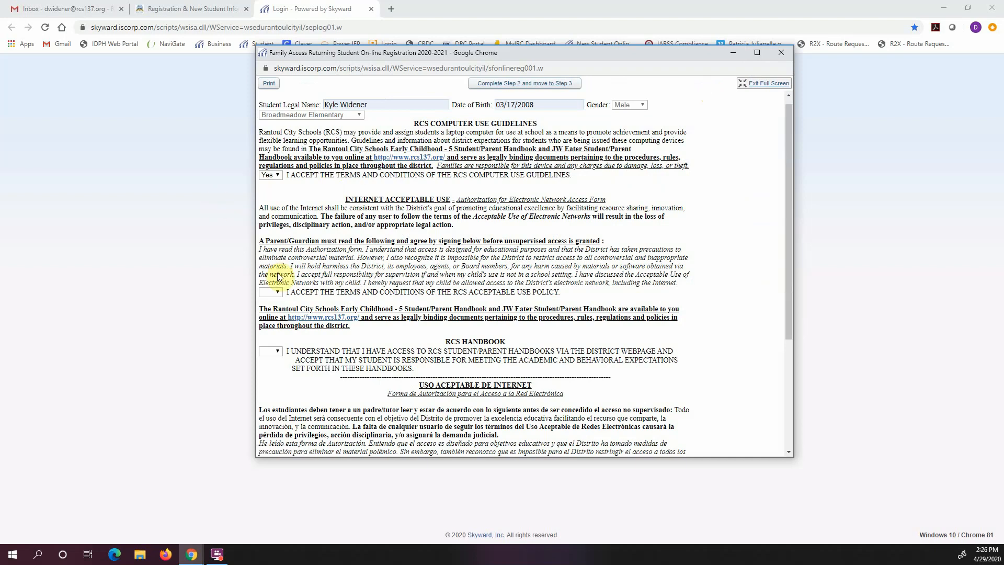
pyautogui.scroll(-1, 335, 259)
pyautogui.scroll(-3, 688, 332)
pyautogui.scroll(3, 688, 329)
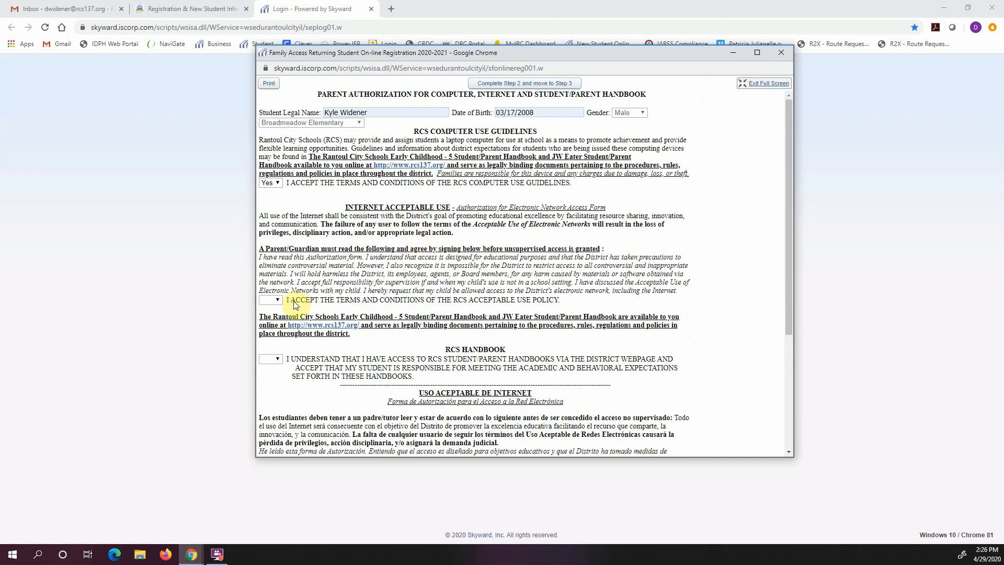
pyautogui.click(276, 300)
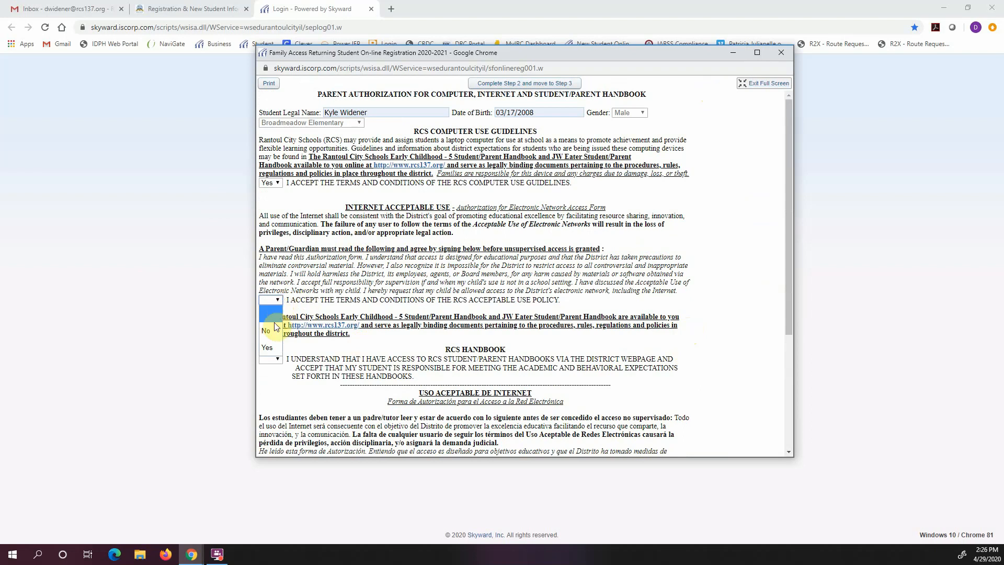
pyautogui.click(269, 348)
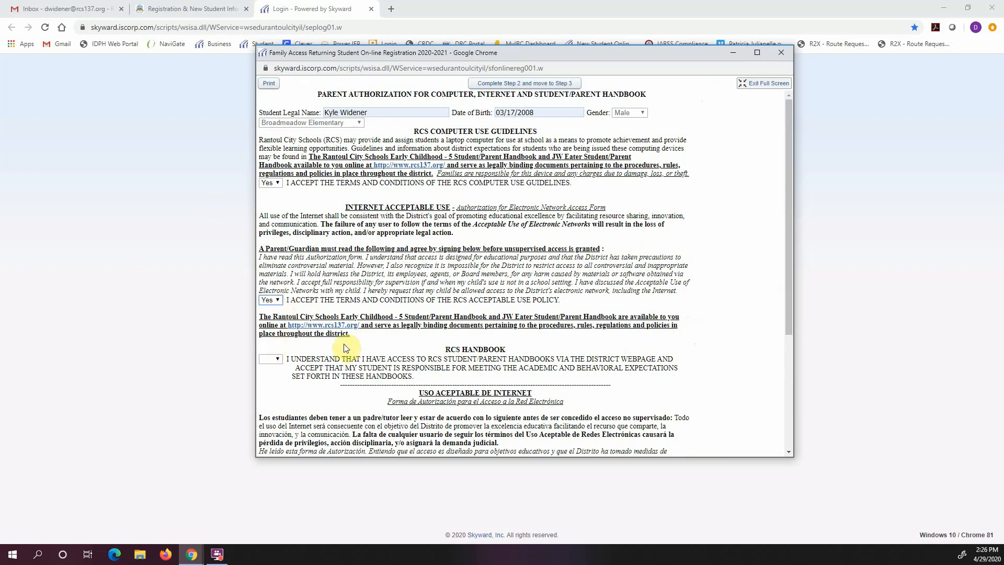
pyautogui.click(278, 360)
pyautogui.click(276, 406)
# Answer Yes to the Spanish acceptable-use policy and handbook statements
pyautogui.scroll(-4, 425, 332)
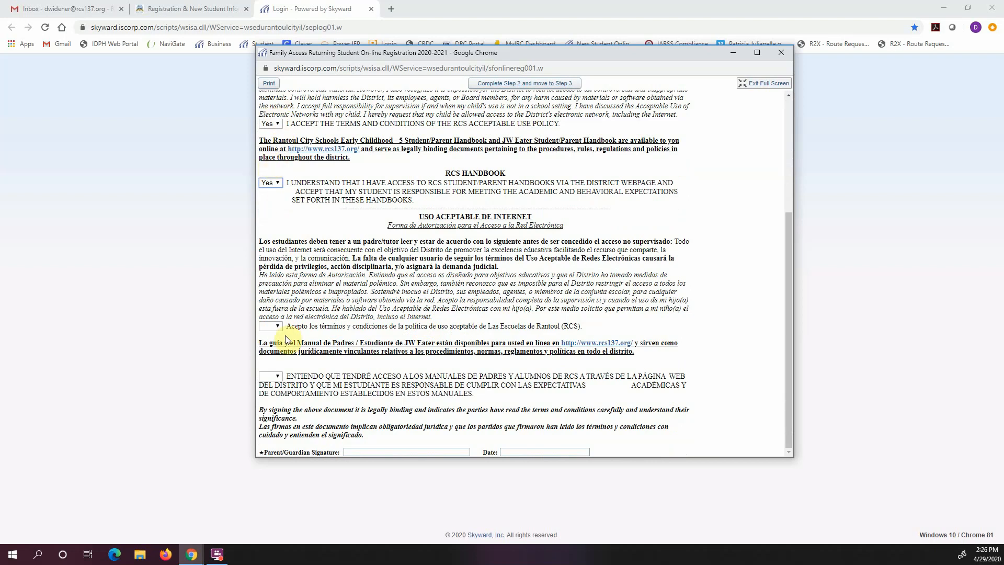
pyautogui.click(271, 326)
pyautogui.click(268, 346)
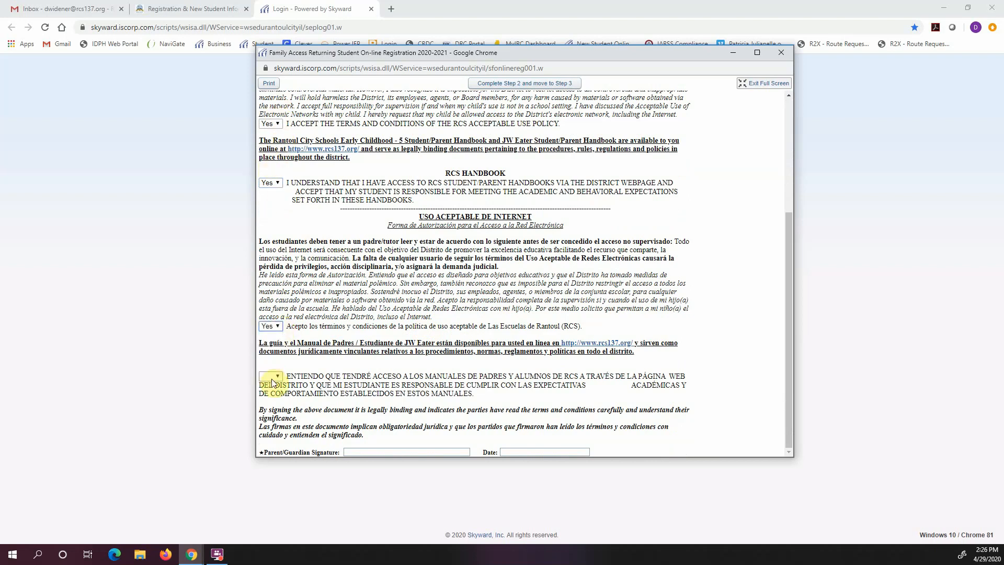
pyautogui.click(272, 376)
pyautogui.click(269, 396)
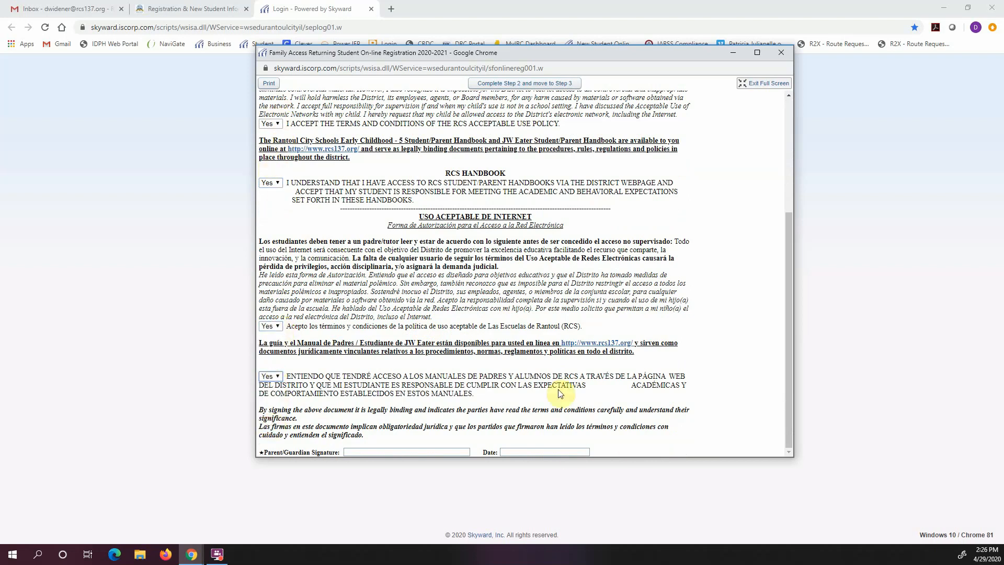
# Enter the parent/guardian's name as signature and the date 04/29/2020
pyautogui.click(391, 452)
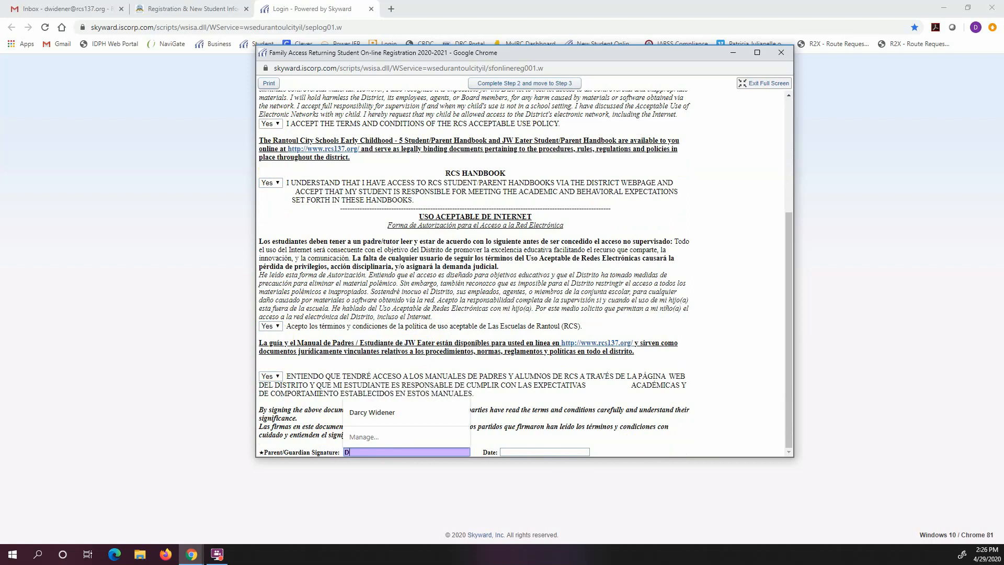
pyautogui.press('Tab')
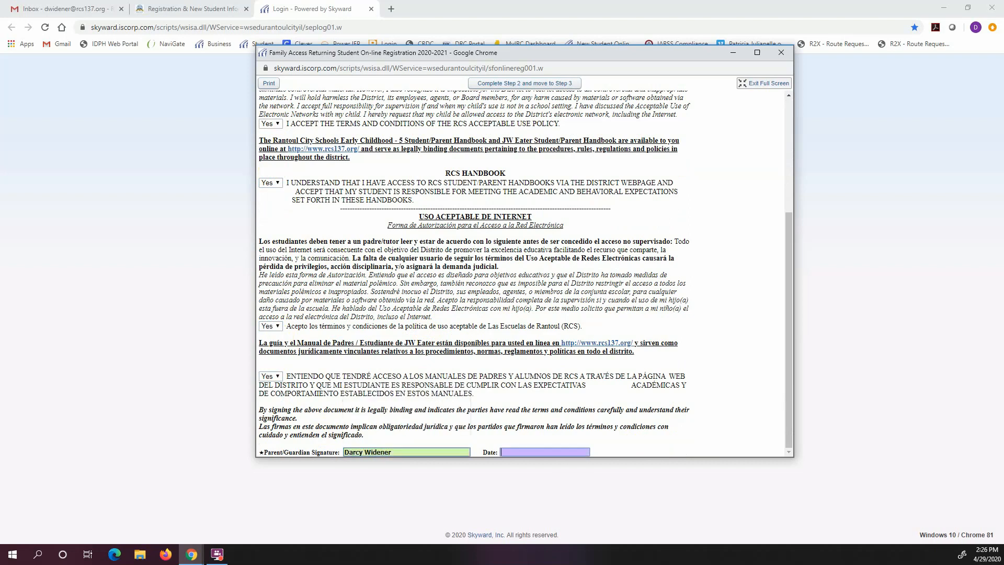
pyautogui.write('04/29/2020')
pyautogui.press('Tab')
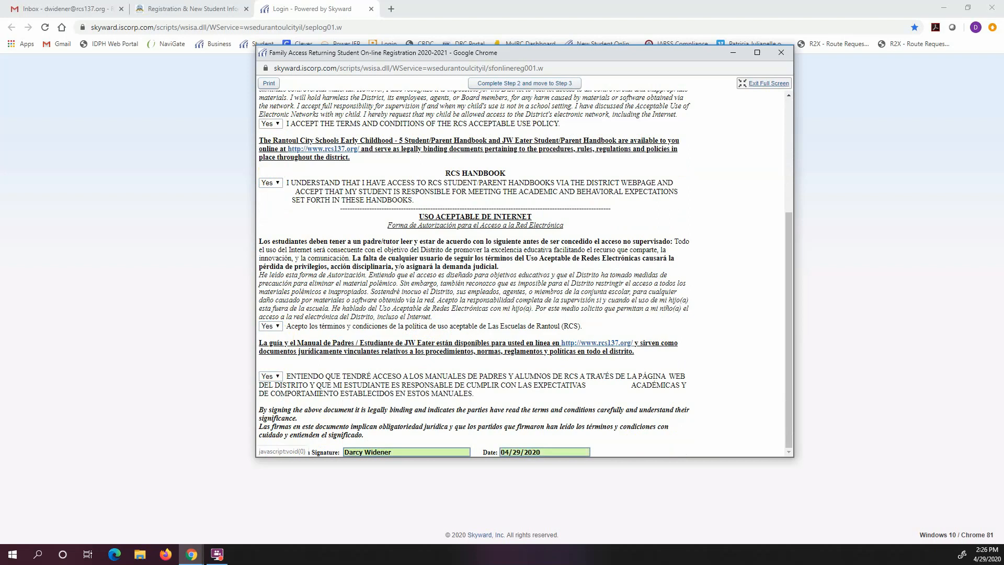
pyautogui.scroll(4, 783, 151)
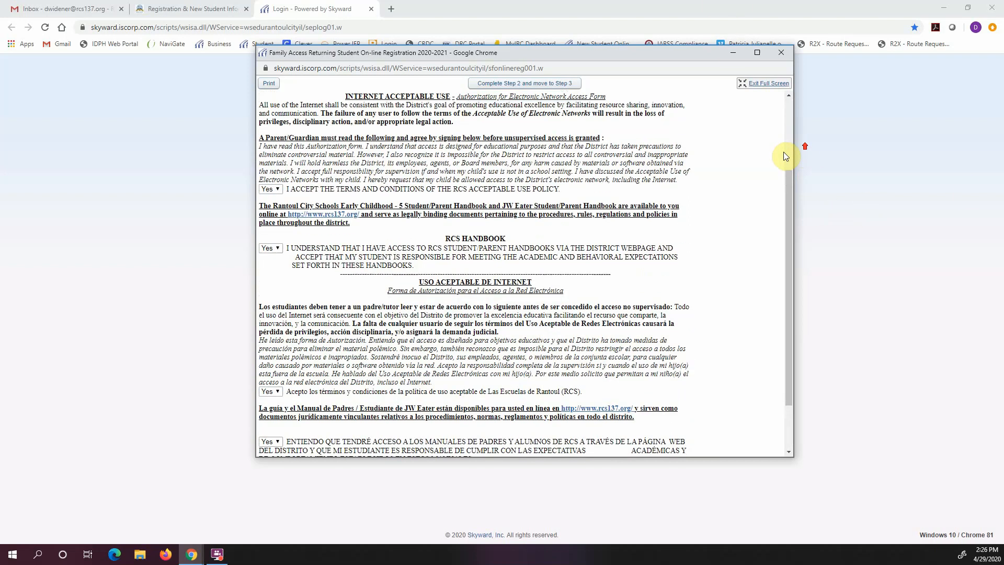
# Leave full screen, complete Step 2, dismiss the Skylert warning, and complete Step 3
pyautogui.click(762, 85)
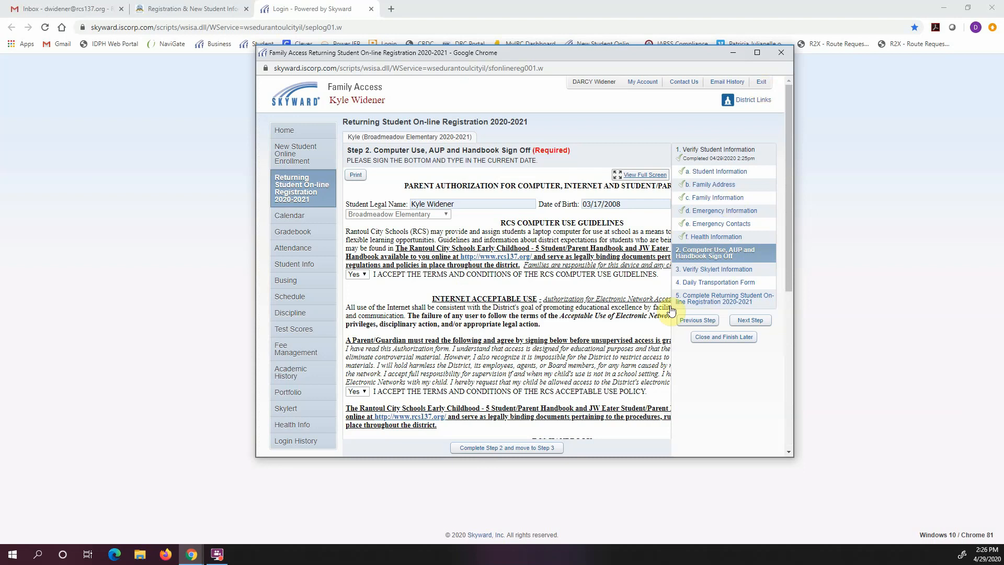
pyautogui.click(513, 452)
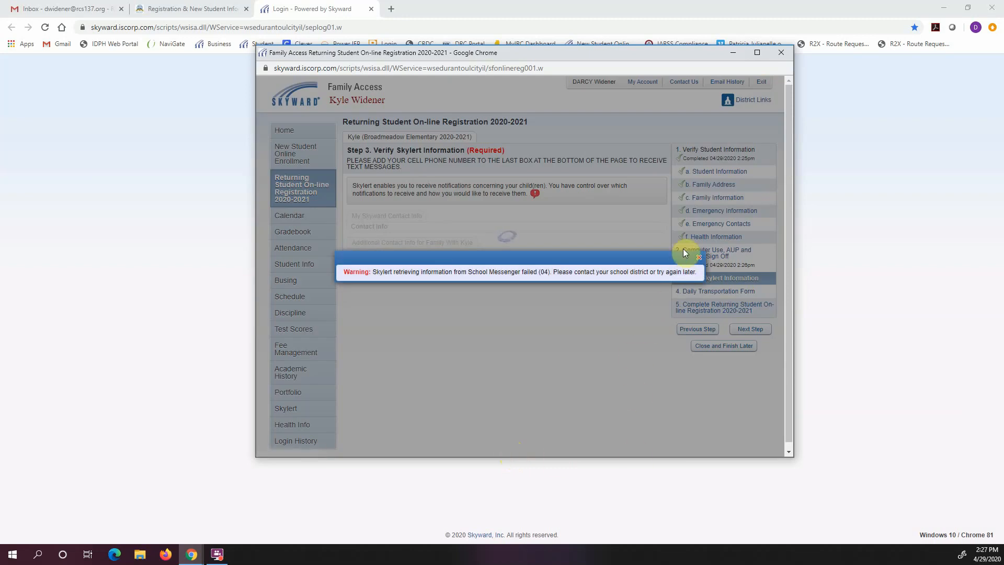
pyautogui.click(699, 257)
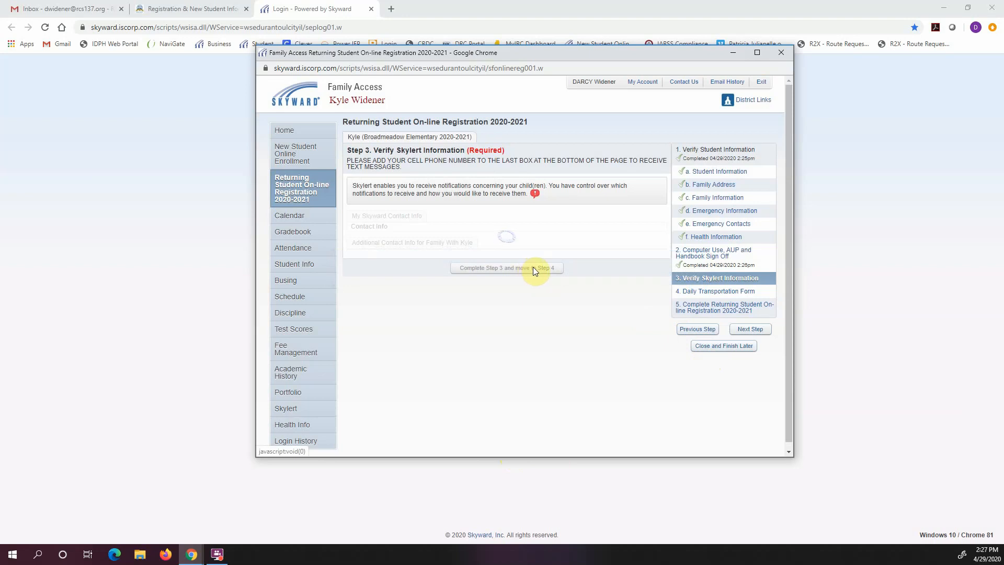
pyautogui.click(707, 296)
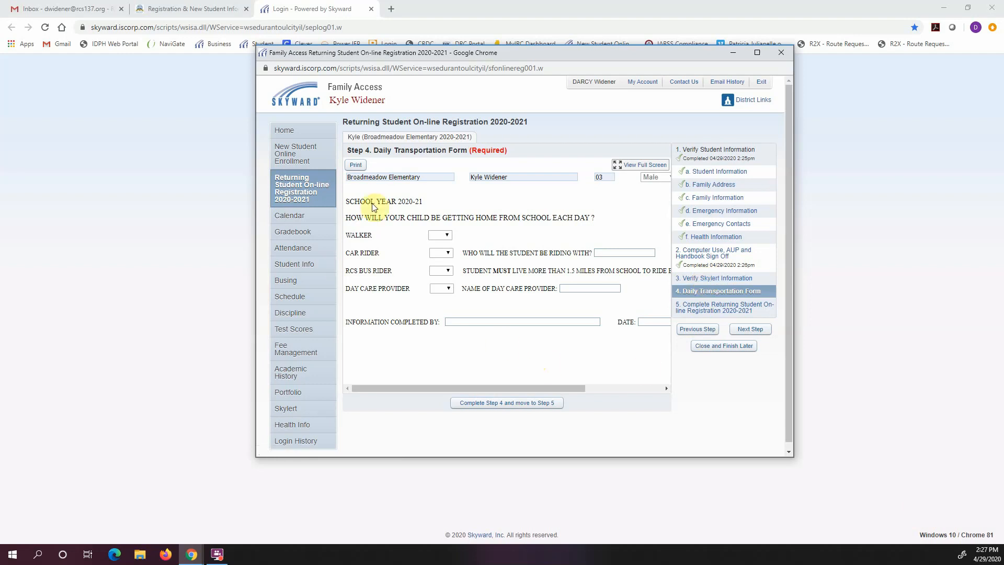
# Answer No for walker, car rider and day care provider, and Yes for RCS bus rider
pyautogui.click(439, 234)
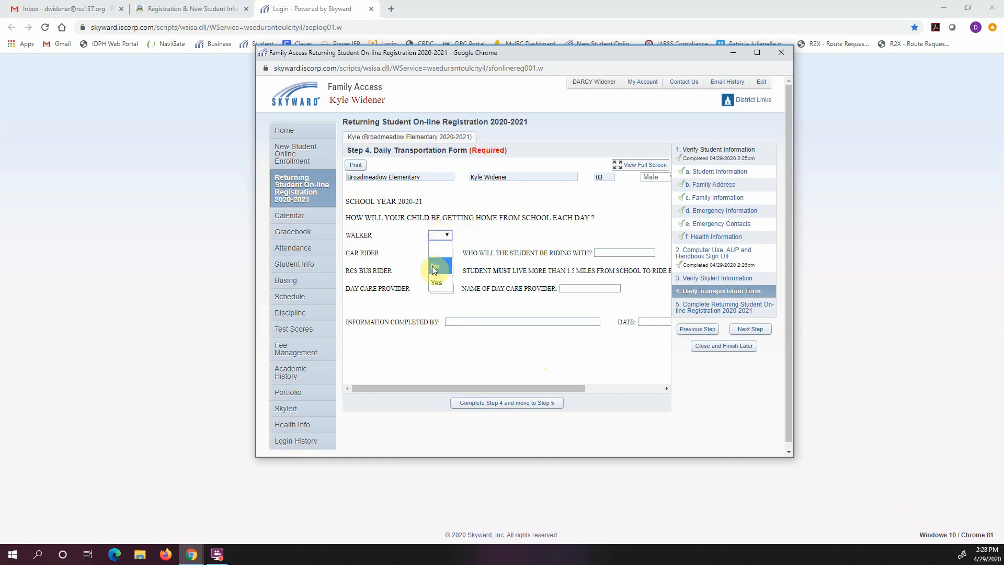
pyautogui.click(434, 267)
pyautogui.click(440, 253)
pyautogui.click(437, 285)
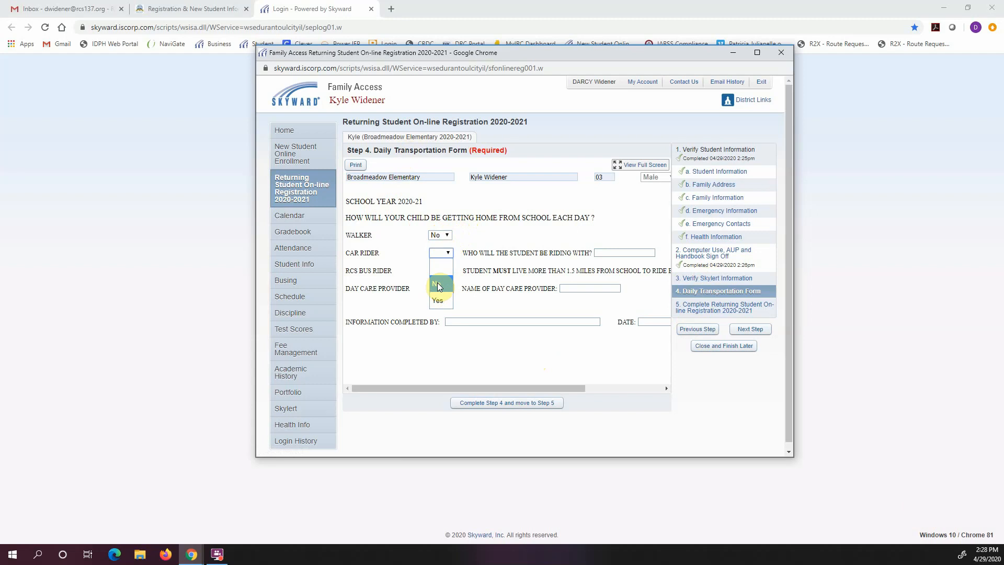
pyautogui.click(438, 269)
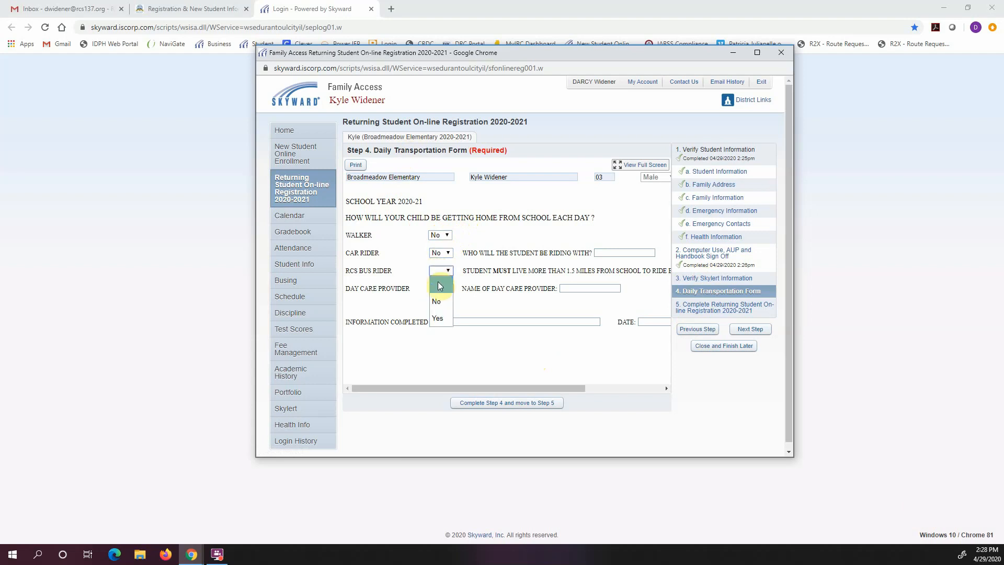
pyautogui.click(437, 312)
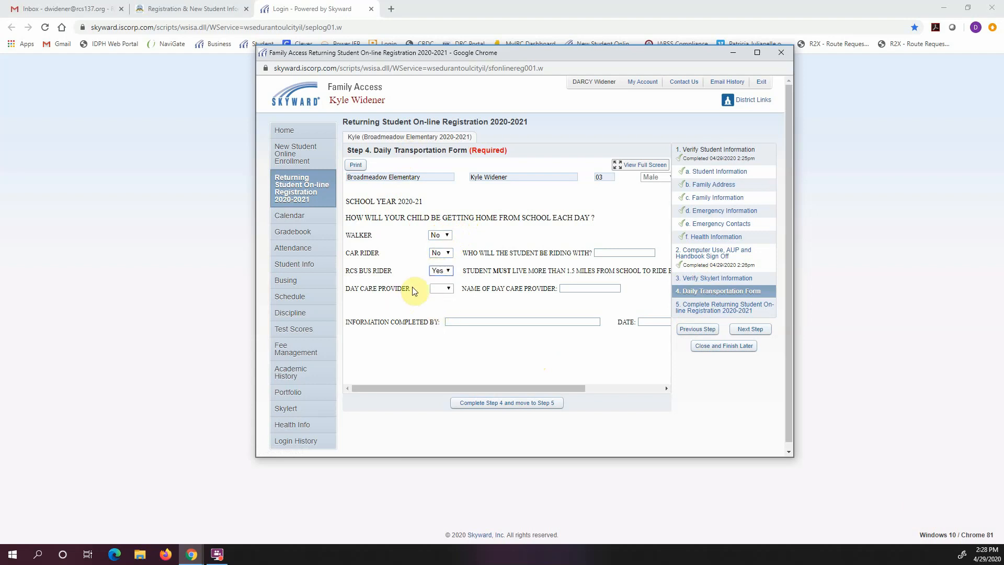
pyautogui.click(441, 287)
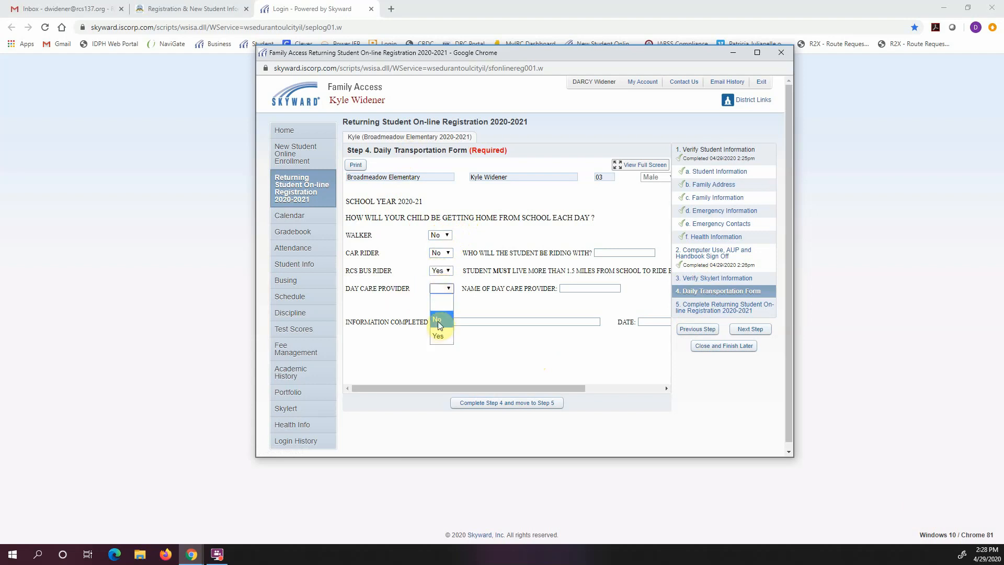
pyautogui.click(439, 317)
# Enter the completer's full name and date 04/29/2020, then finish Step 4
pyautogui.click(522, 322)
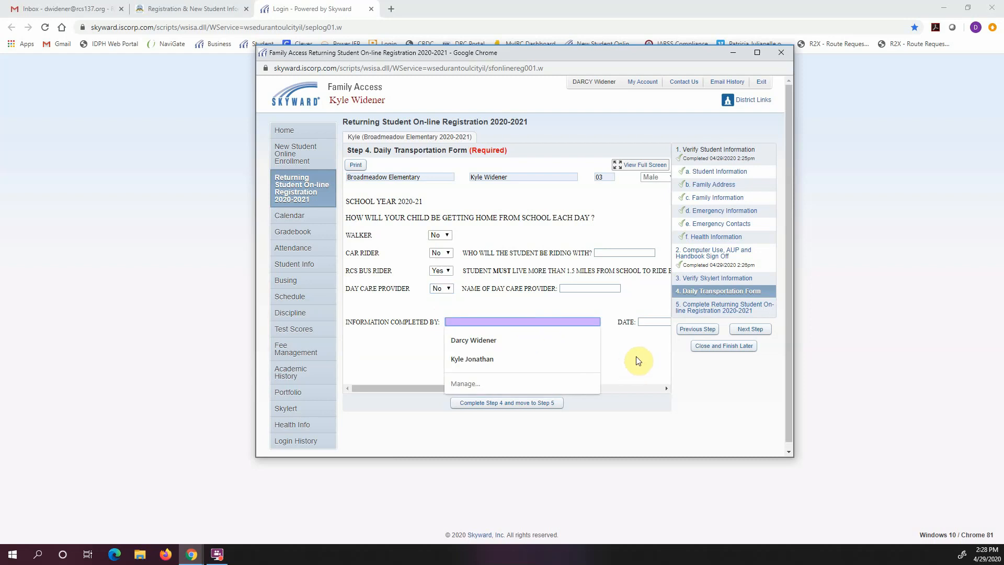
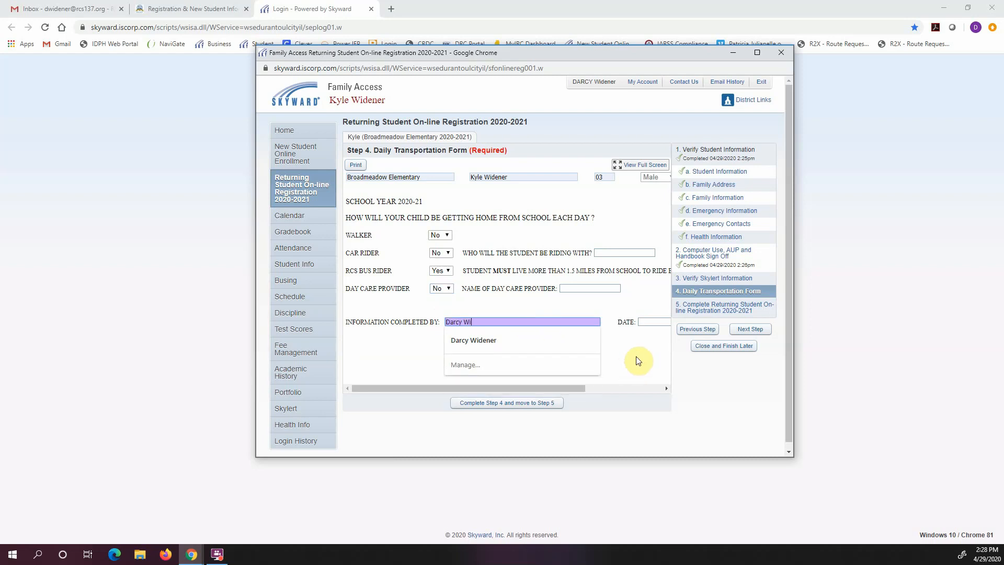
pyautogui.press('Tab')
pyautogui.write('04')
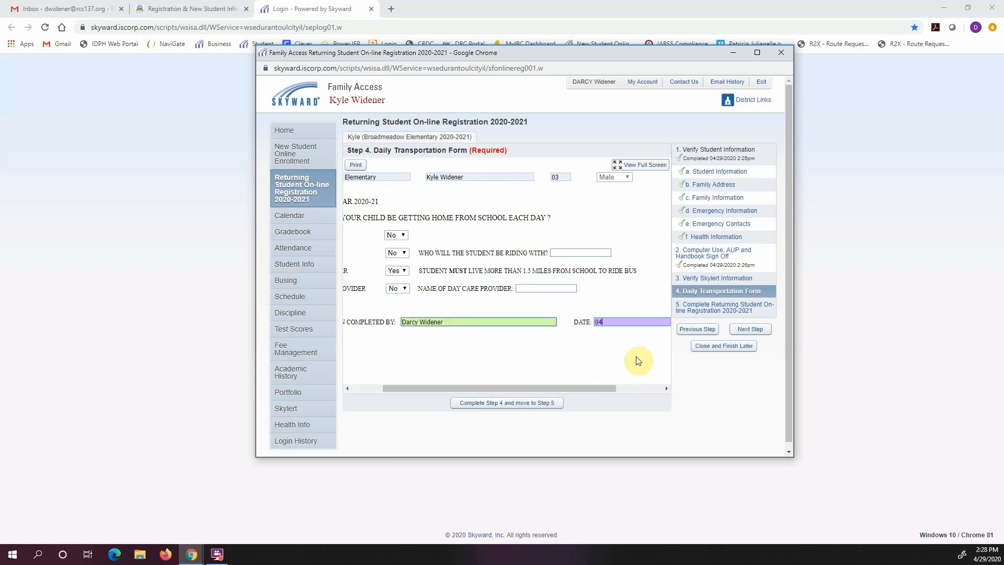
pyautogui.write('/29/2020')
pyautogui.press('Tab')
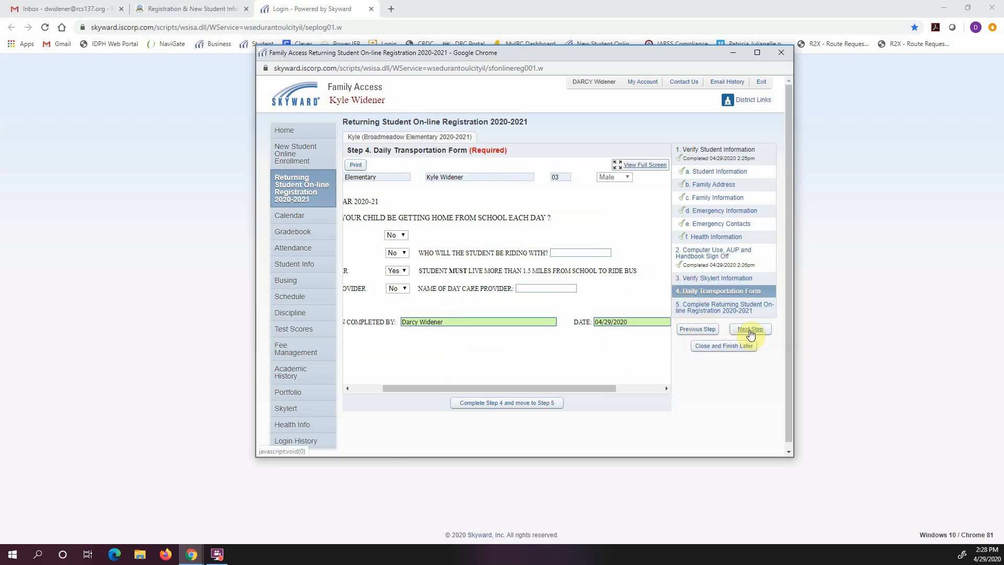
pyautogui.click(537, 404)
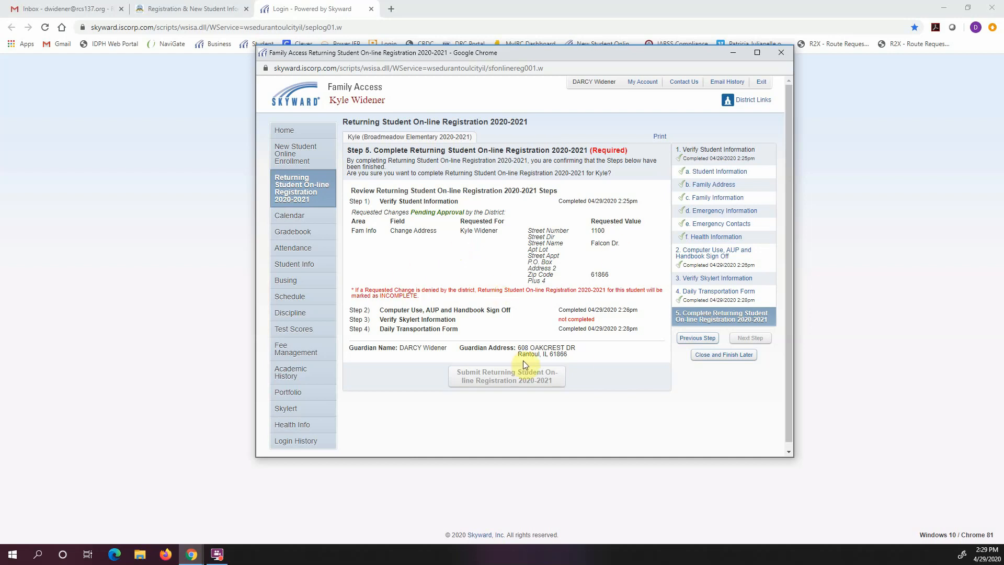
# Attempt submitting twice, then save and close the registration to finish later
pyautogui.click(511, 380)
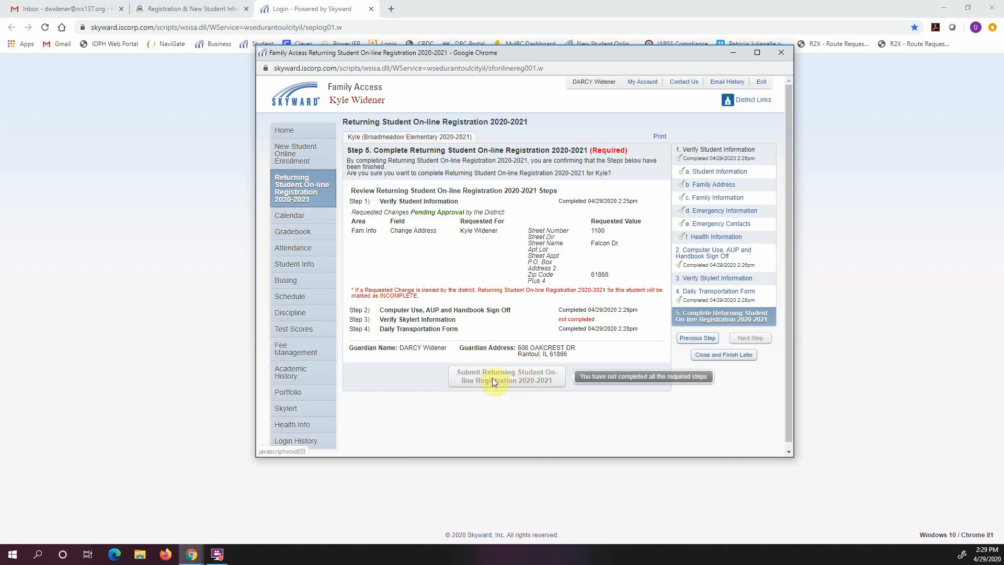
pyautogui.click(461, 376)
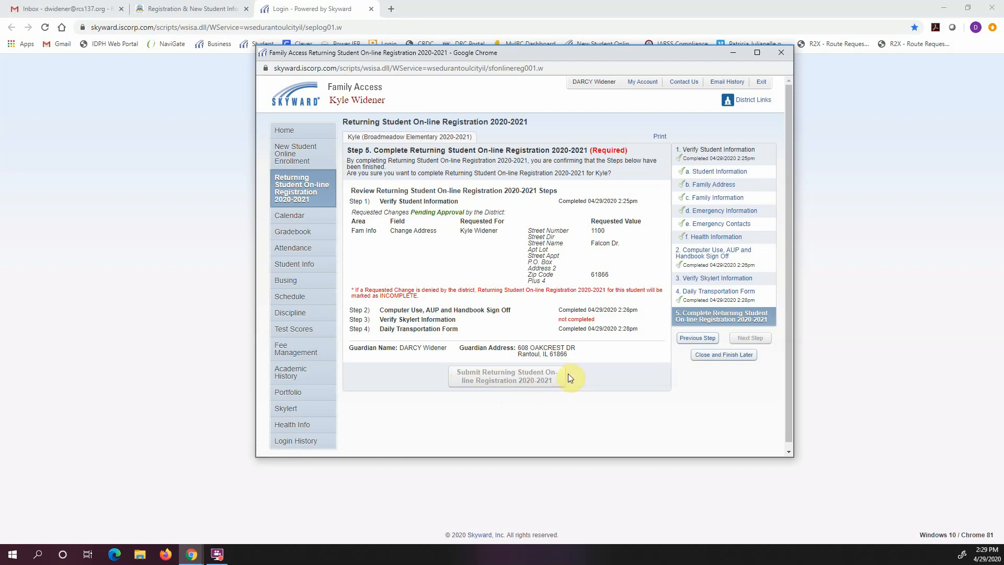
pyautogui.click(731, 355)
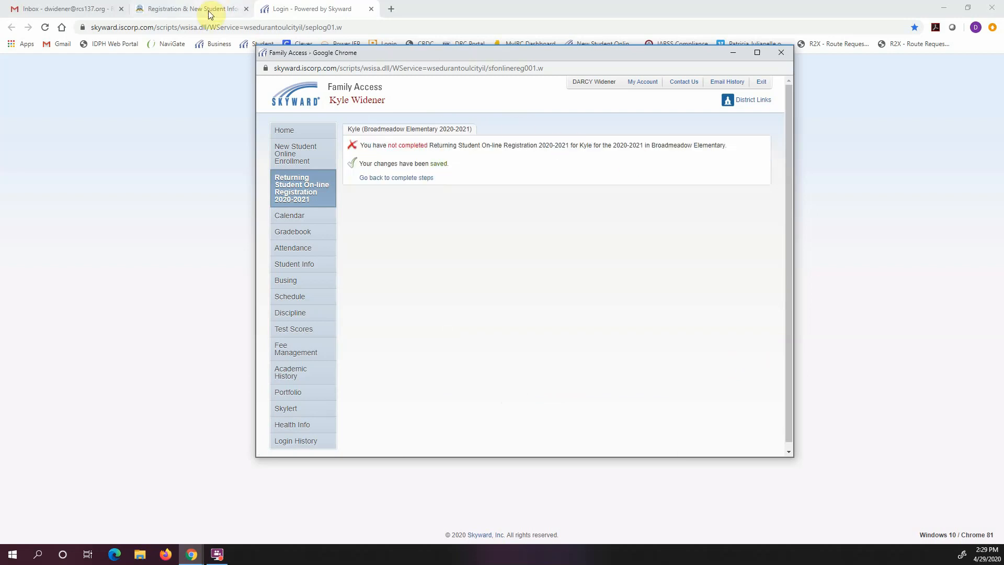
pyautogui.click(186, 11)
# Scroll down to the example submit-step screenshot and the change-of-address note
pyautogui.scroll(-6, 638, 327)
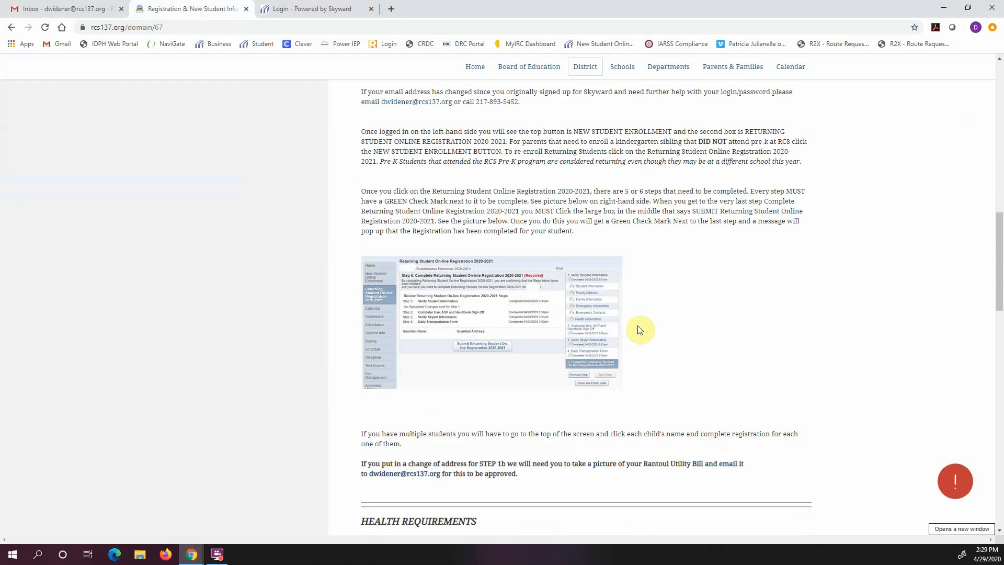